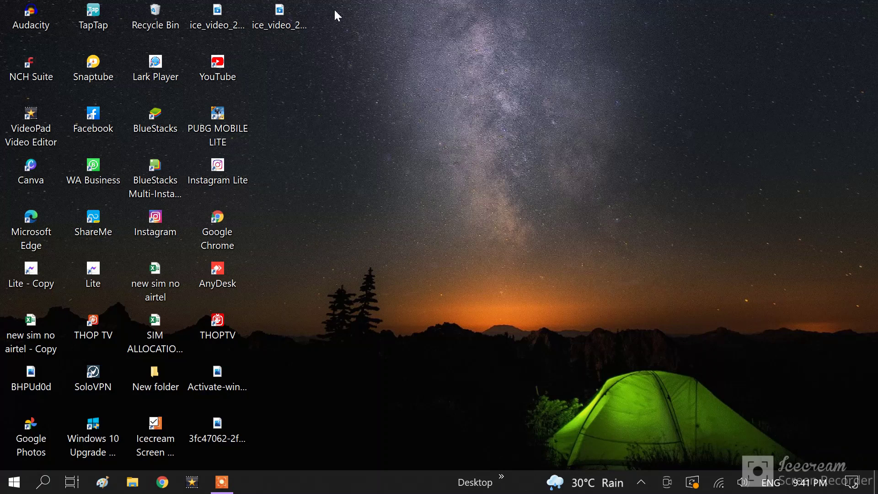
# Search Windows for Device Manager and open it
pyautogui.click(45, 481)
pyautogui.write('devi')
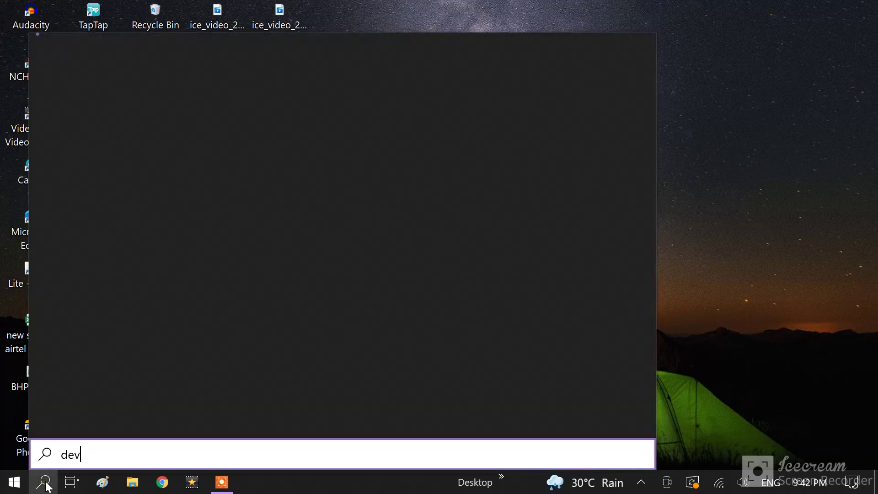
pyautogui.write('c')
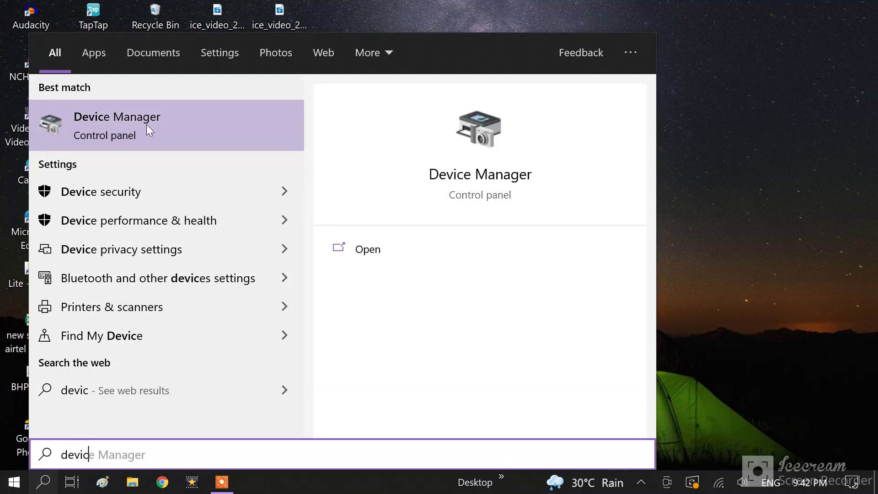
pyautogui.click(494, 32)
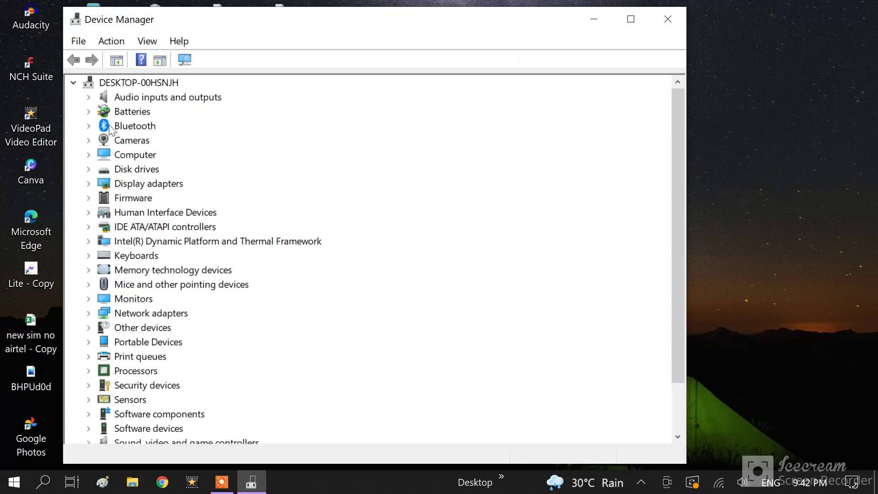
# Check the devices listed under Bluetooth and scan the computer for hardware changes
pyautogui.click(89, 126)
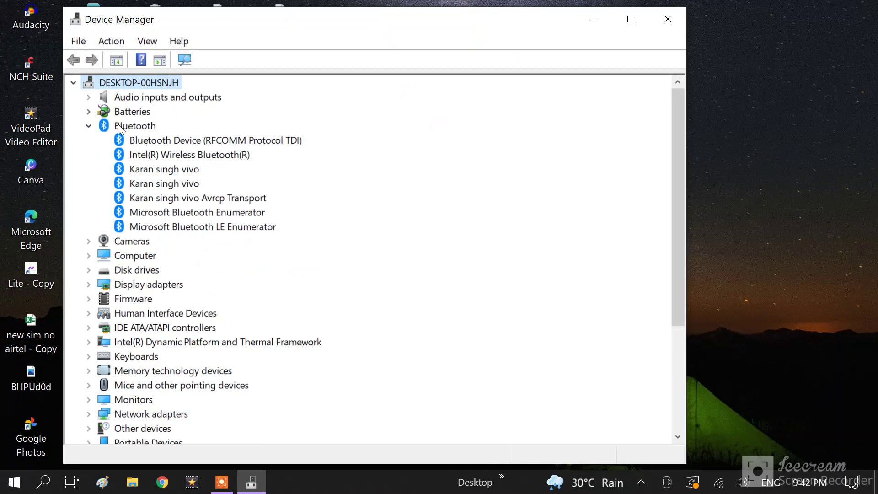
pyautogui.click(90, 126)
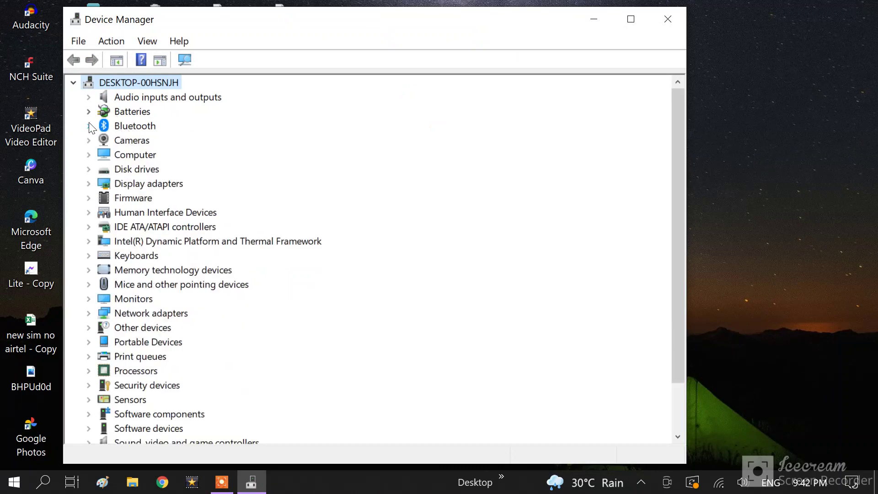
pyautogui.click(111, 42)
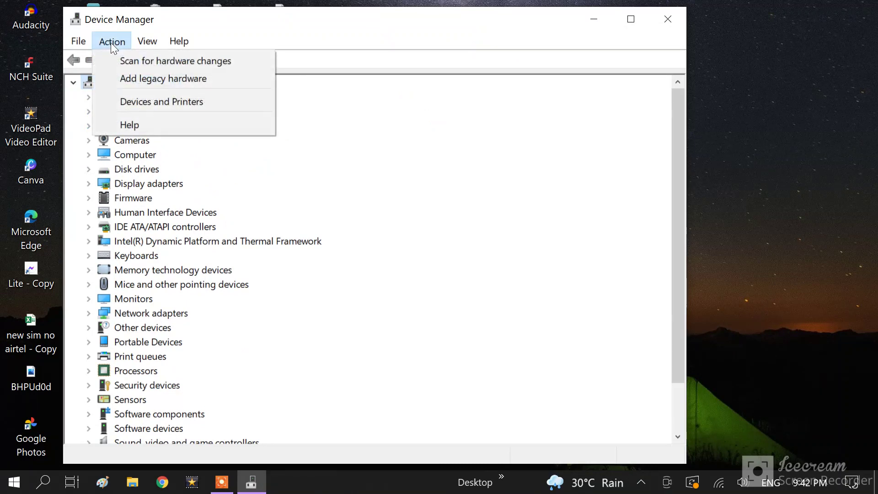
pyautogui.click(147, 61)
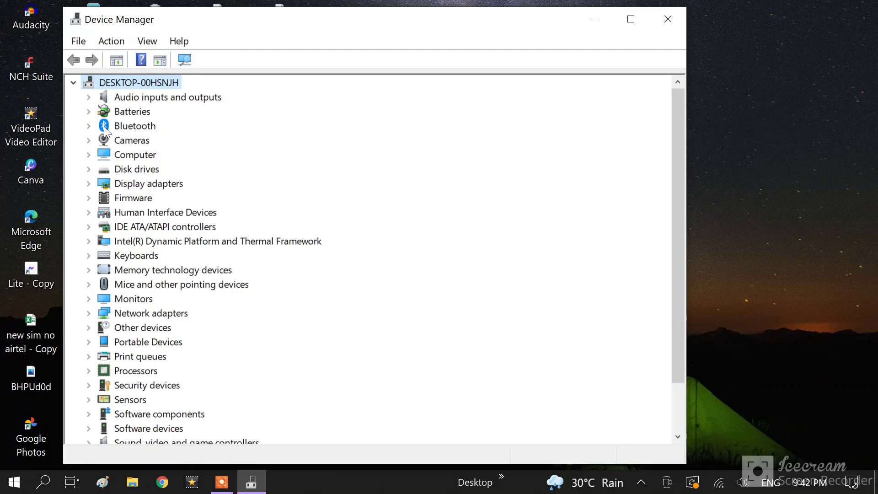
# Start adding legacy hardware and choose to install hardware manually selected from a list (Advanced)
pyautogui.click(108, 41)
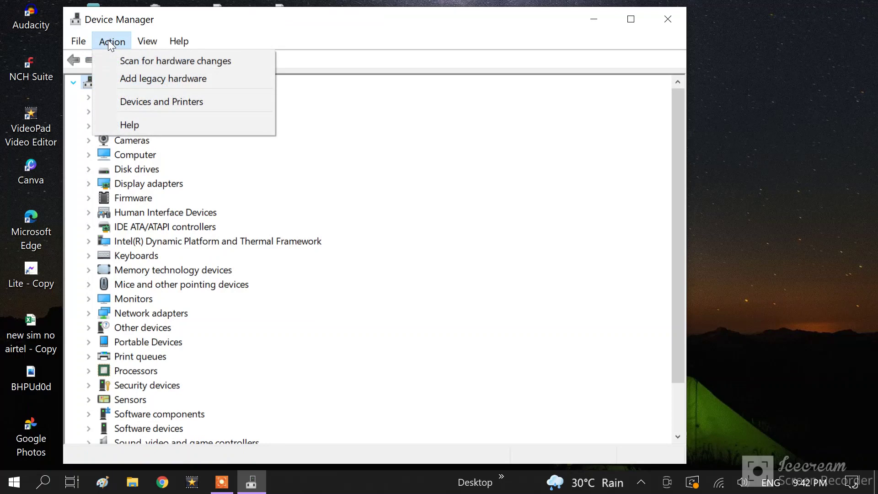
pyautogui.click(158, 80)
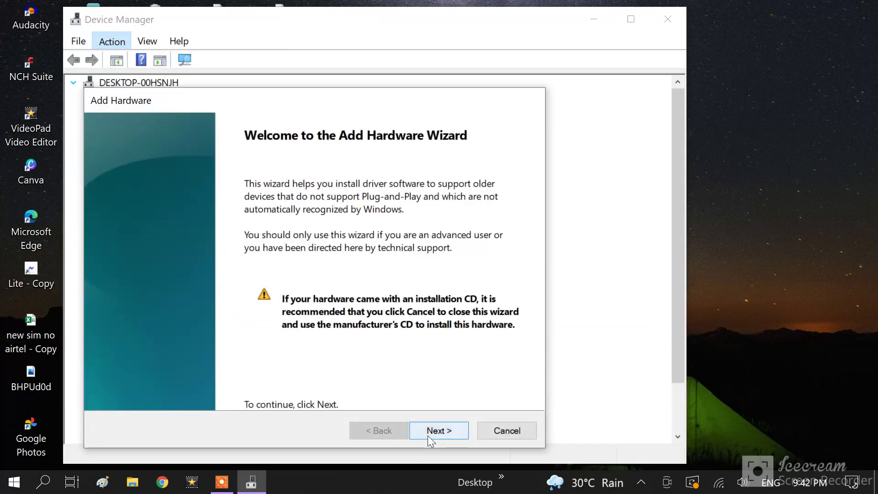
pyautogui.click(439, 429)
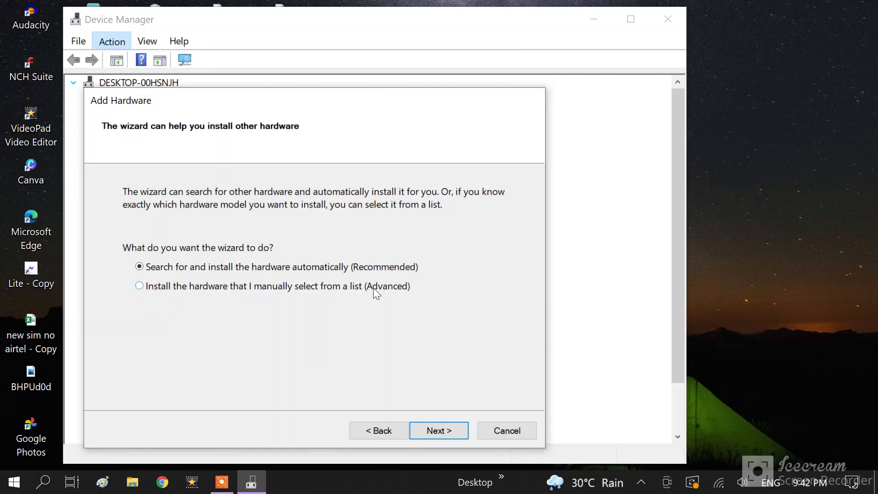
pyautogui.click(139, 286)
pyautogui.click(442, 432)
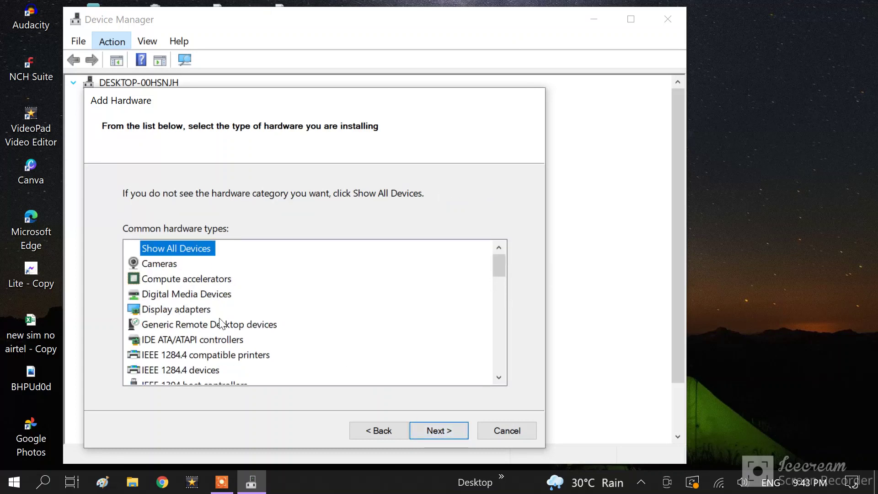
# Choose Network adapters as the hardware type to install and continue to the driver selection
pyautogui.click(201, 322)
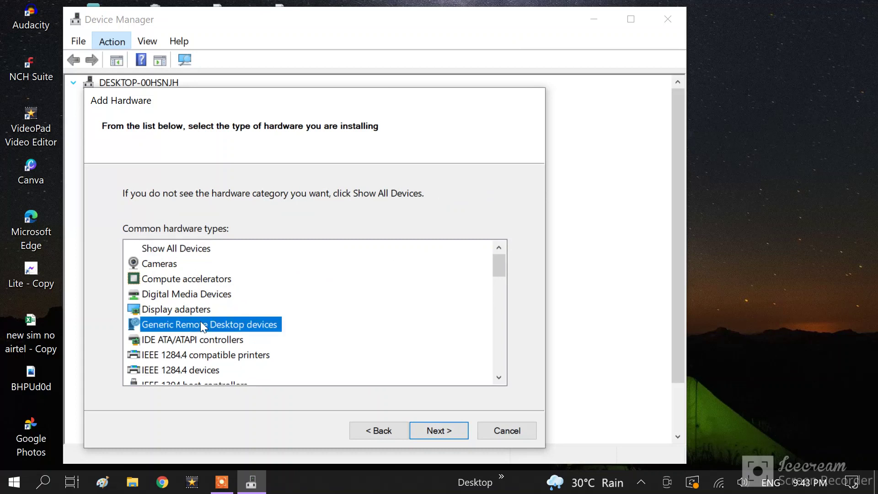
pyautogui.press('n')
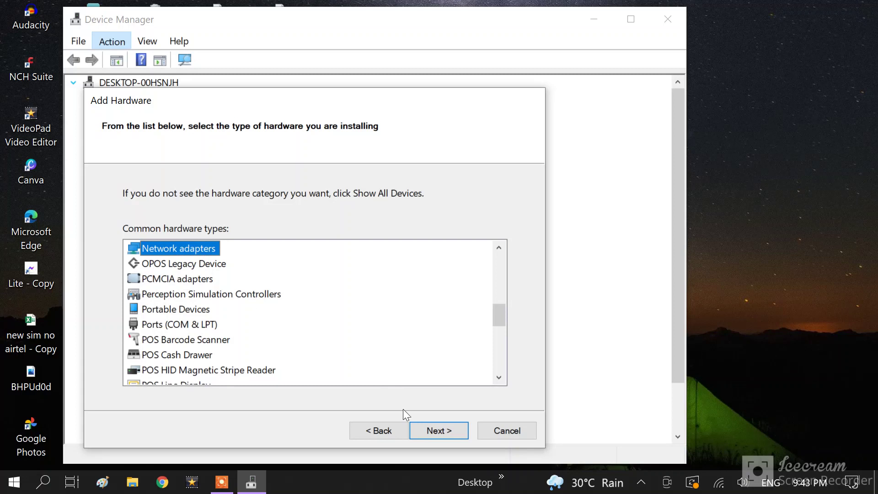
pyautogui.click(443, 430)
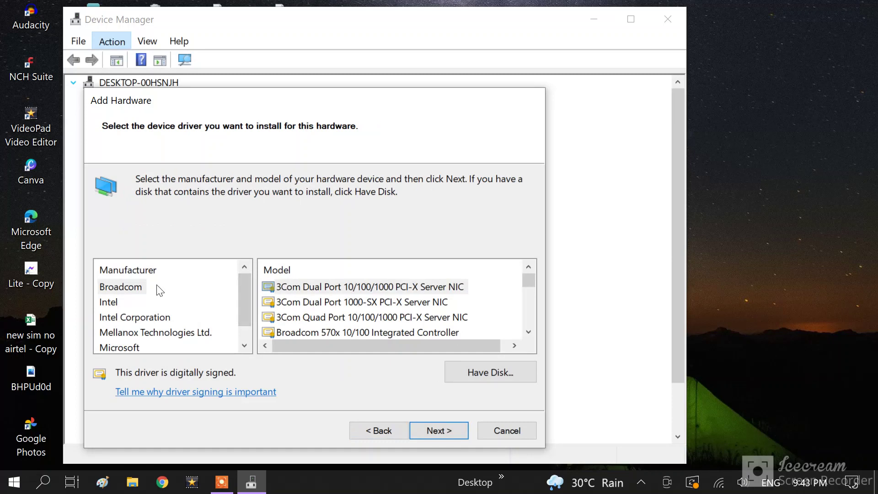
# Examine the network adapter models offered by Broadcom, Intel, Intel Corporation and Mellanox Technologies Ltd
pyautogui.scroll(-1, 351, 287)
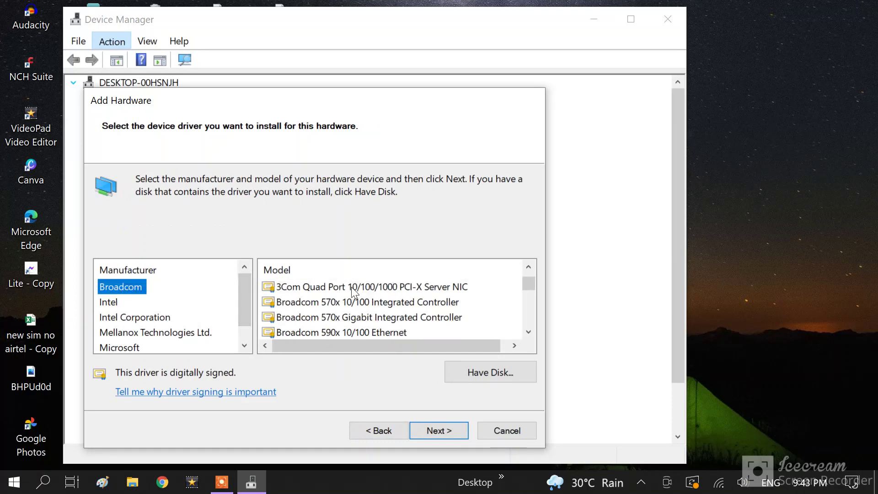
pyautogui.scroll(-2, 351, 287)
pyautogui.scroll(-5, 351, 287)
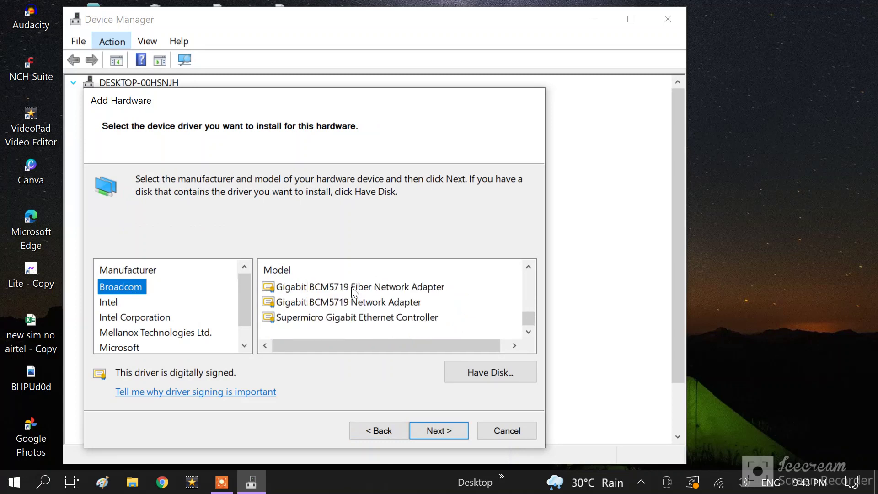
pyautogui.click(118, 302)
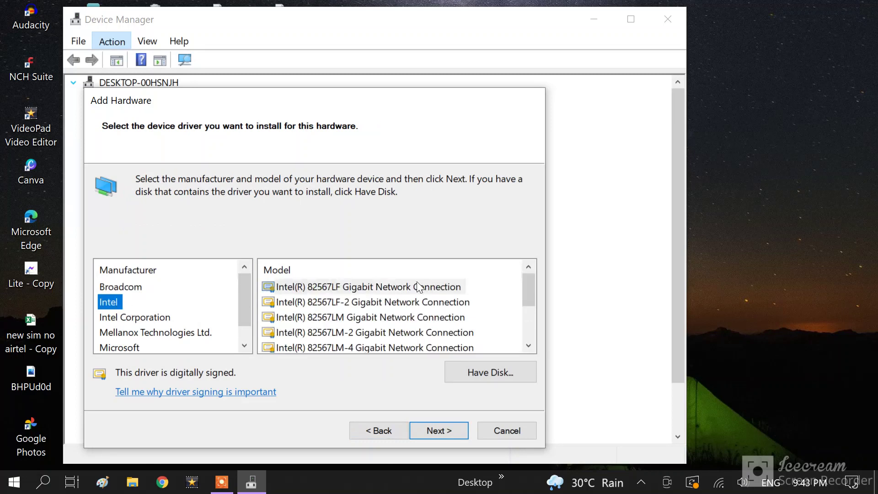
pyautogui.scroll(-2, 411, 286)
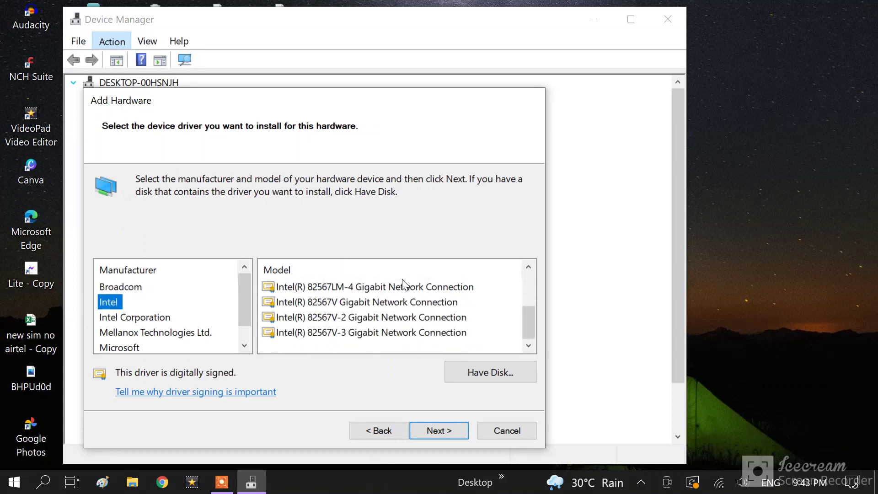
pyautogui.click(144, 317)
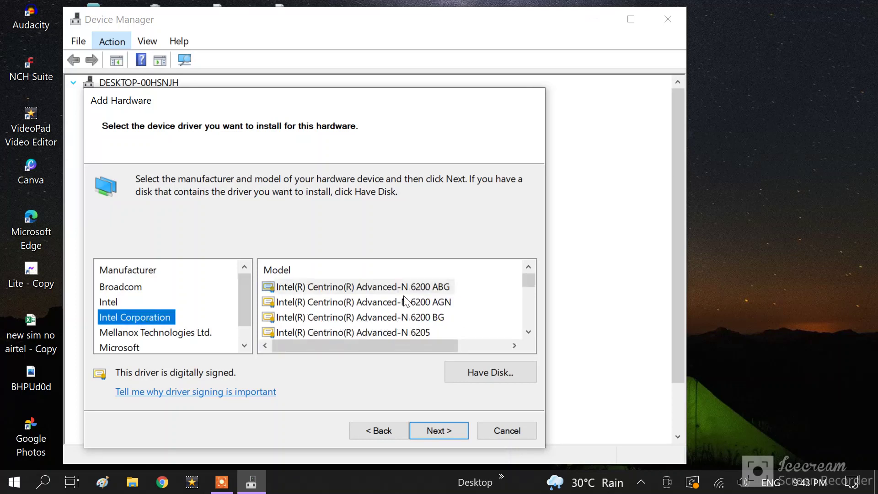
pyautogui.scroll(-10, 404, 302)
pyautogui.scroll(-8, 406, 302)
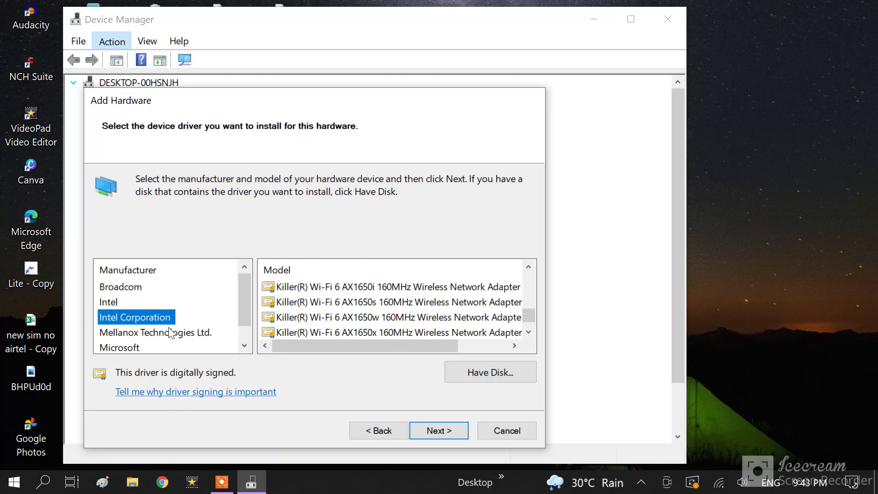
pyautogui.click(170, 332)
pyautogui.scroll(-6, 361, 311)
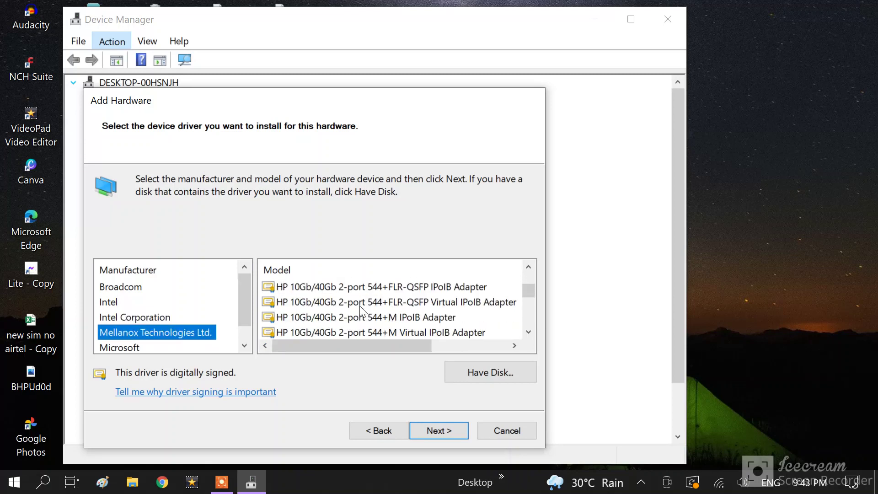
pyautogui.scroll(-2, 361, 310)
pyautogui.scroll(-2, 358, 305)
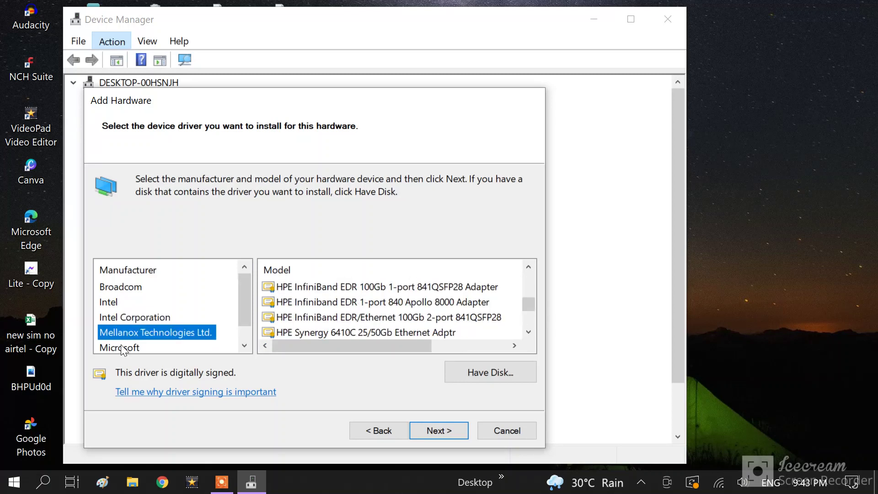
# Review Microsoft's network adapter models and select Generic Mobile Broadband Adapter
pyautogui.click(122, 346)
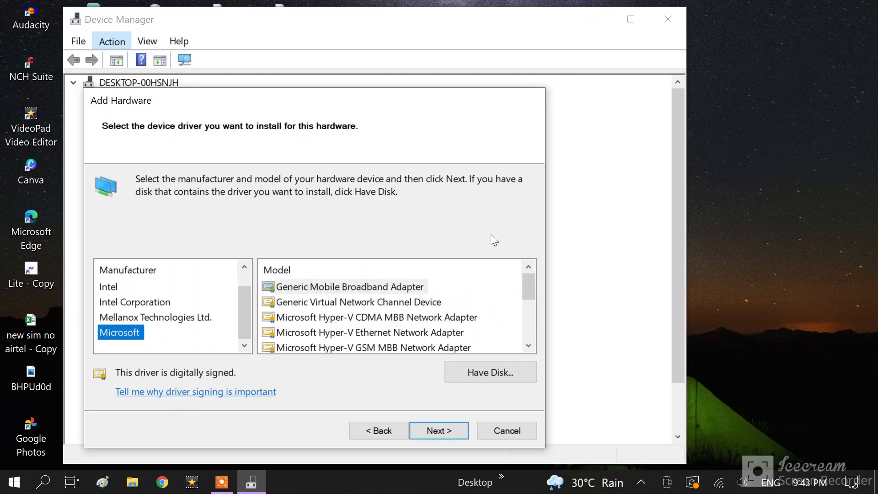
pyautogui.scroll(-5, 387, 321)
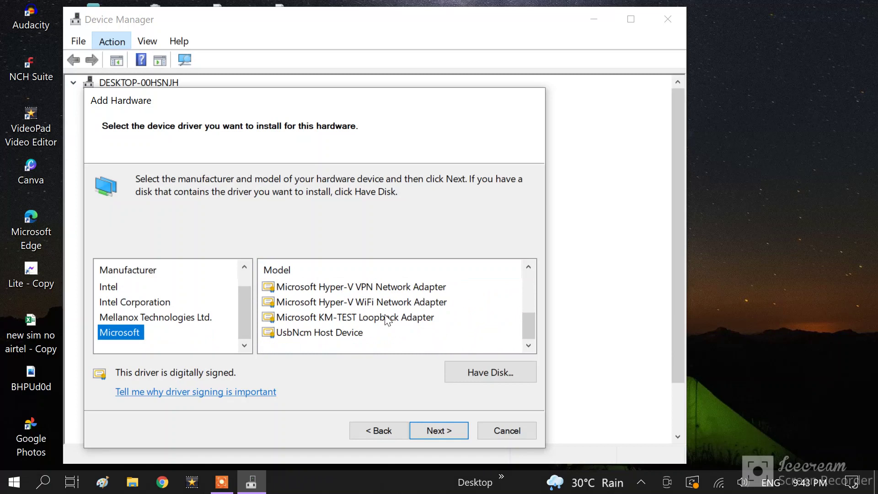
pyautogui.scroll(5, 387, 319)
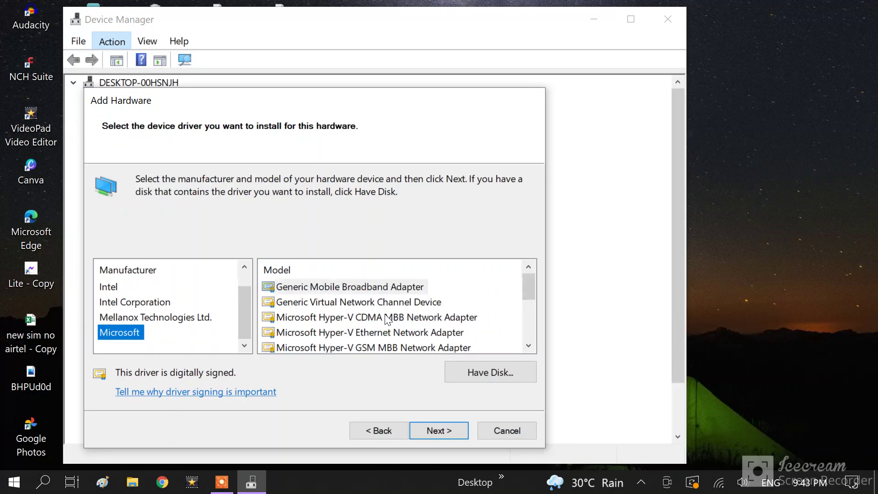
pyautogui.click(330, 289)
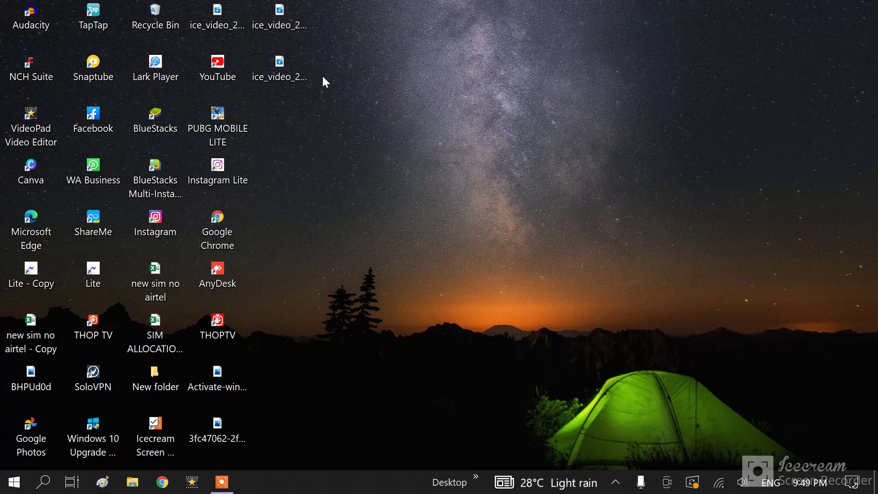
# Run msinfo32 to open System Information and select the System Model entry in the summary
pyautogui.press('super+r')
pyautogui.moveTo(188, 290); pyautogui.dragTo(489, 164)
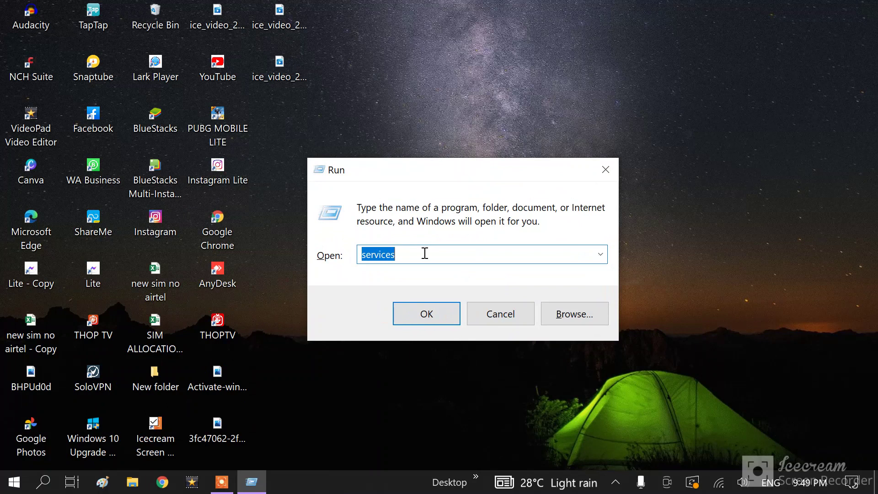
pyautogui.press('BackSpace')
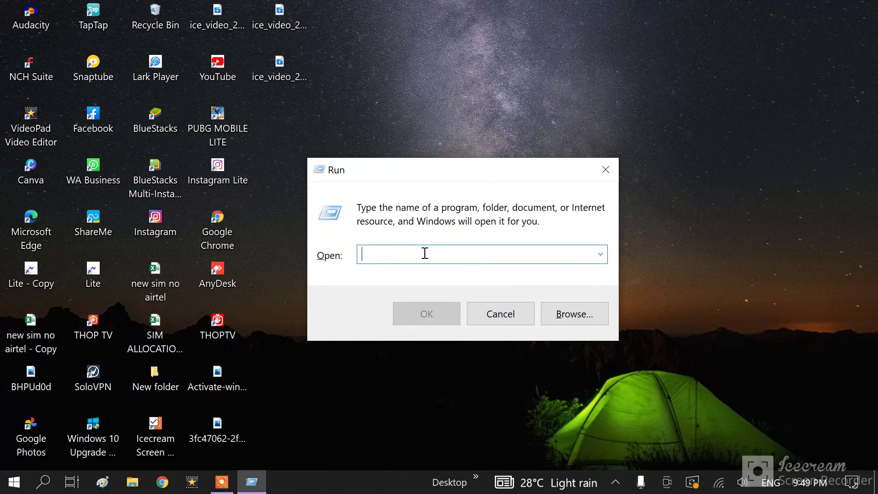
pyautogui.write('msinfo32')
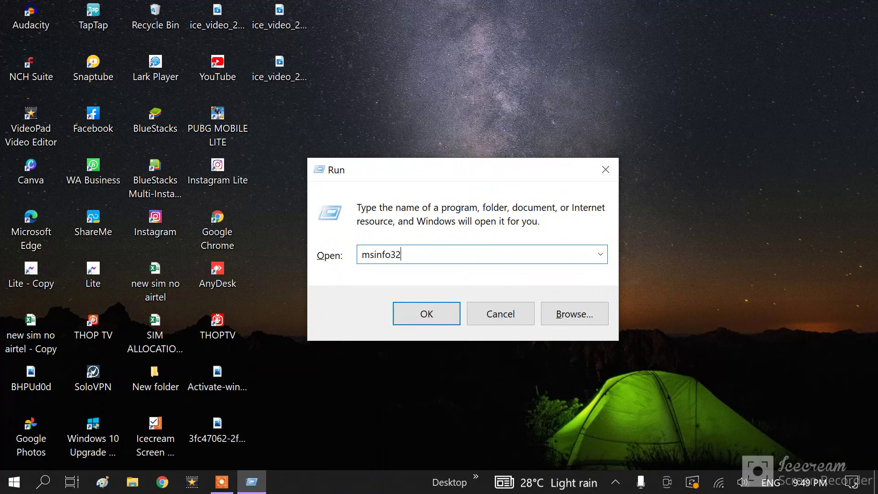
pyautogui.press('Return')
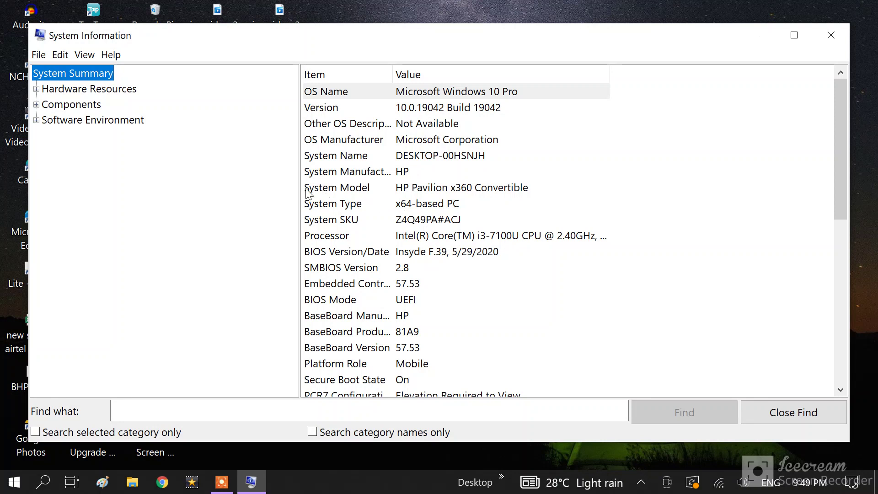
pyautogui.click(338, 190)
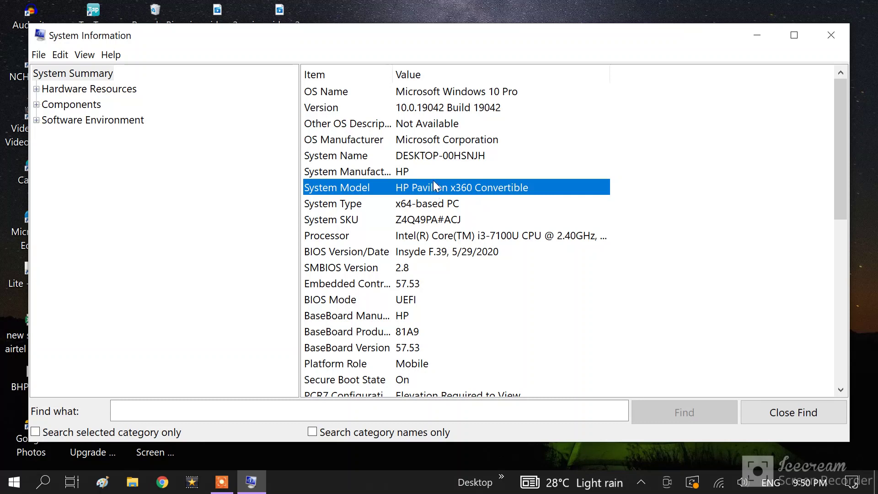
# Switch to Chrome and enter "hp pavilion x360" as the beginning of a web search query
pyautogui.click(161, 490)
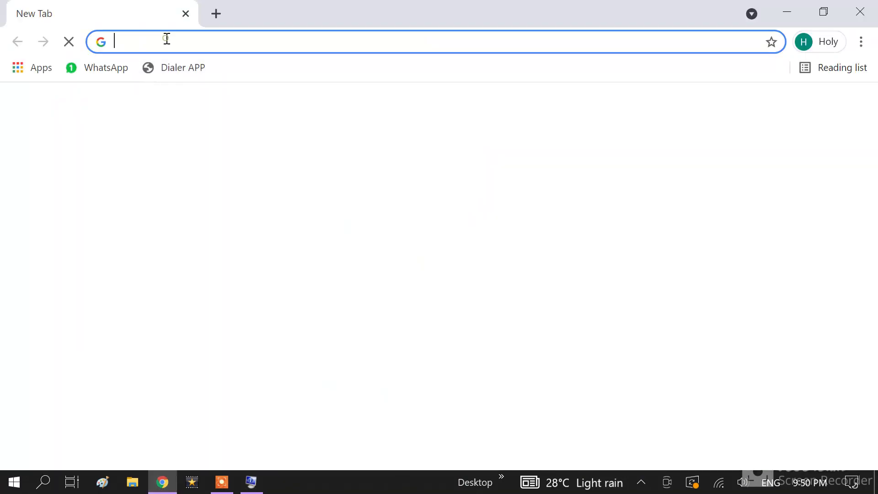
pyautogui.click(167, 39)
pyautogui.write('ho')
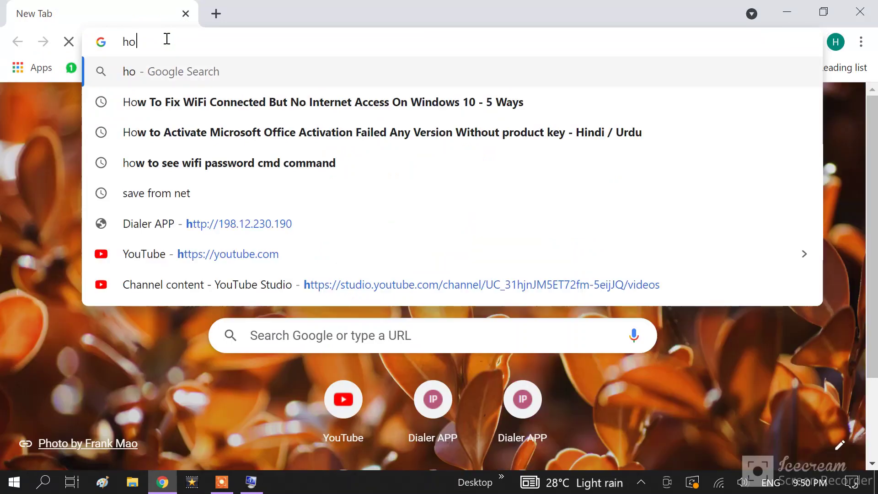
pyautogui.press('BackSpace')
pyautogui.press('BackSpace')
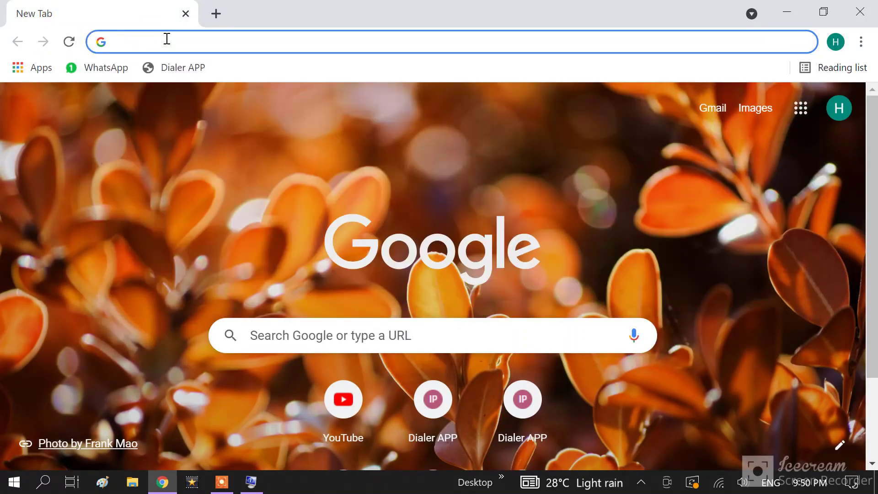
pyautogui.write('hp')
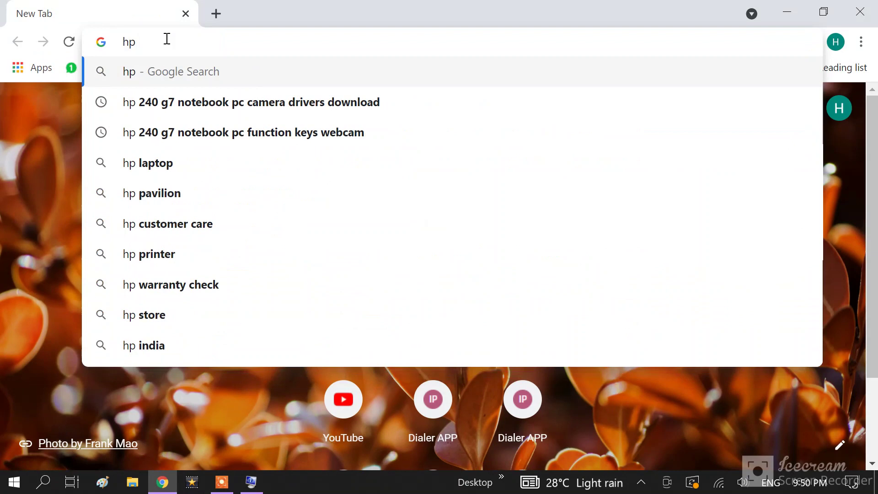
pyautogui.write('pavil')
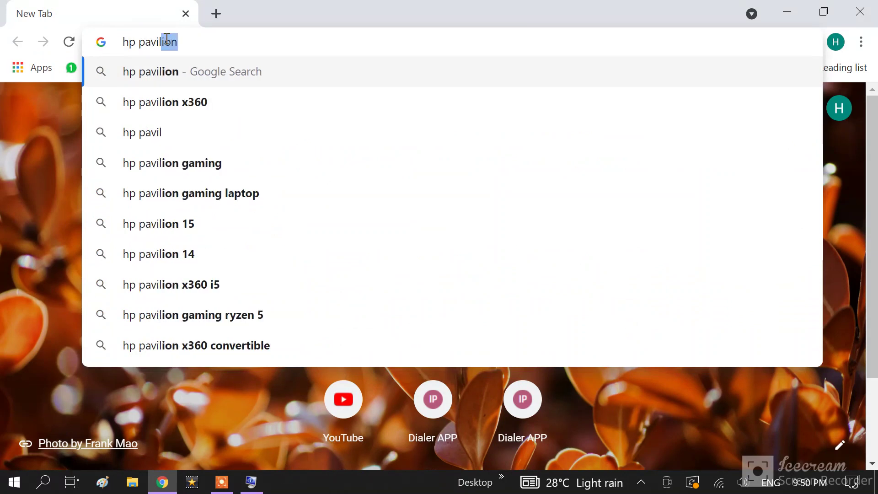
pyautogui.press('Down')
pyautogui.press('End')
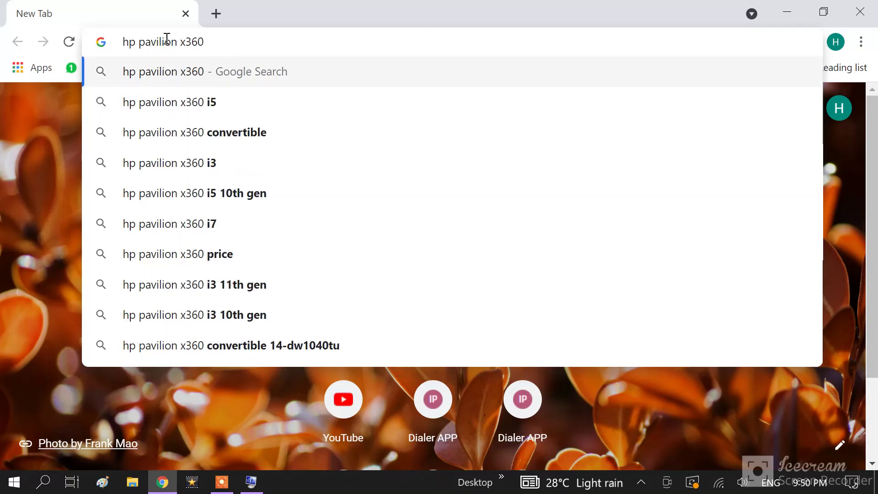
# Recheck the model in System Information, search for "hp pavilion x360 convertible bluetooth driver" and open HP's 13-s102tu Software and Driver Downloads result
pyautogui.click(245, 487)
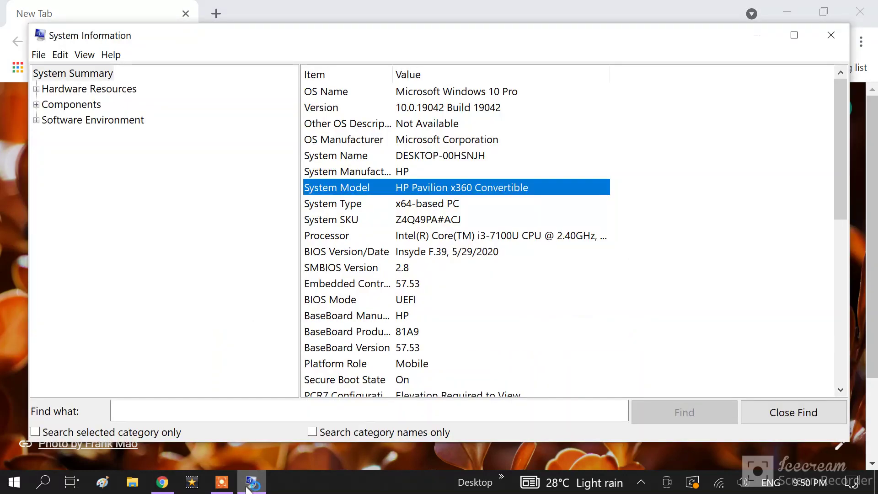
pyautogui.click(246, 487)
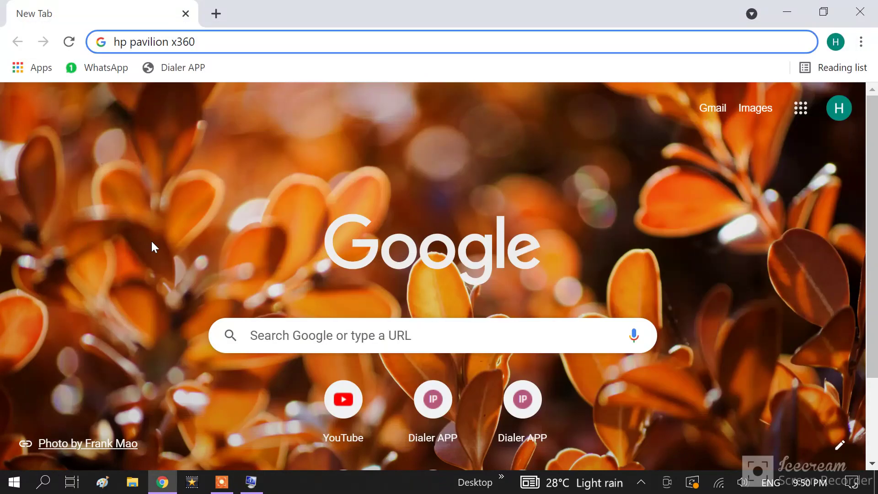
pyautogui.write('conver')
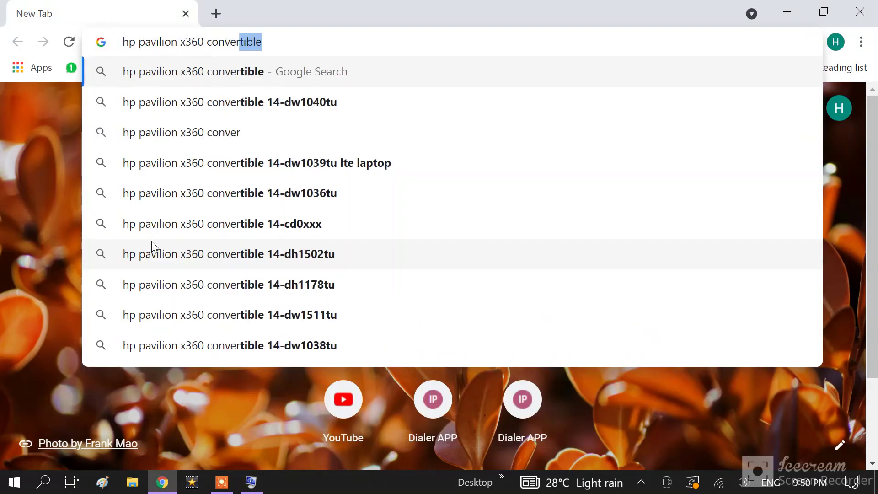
pyautogui.press('Right')
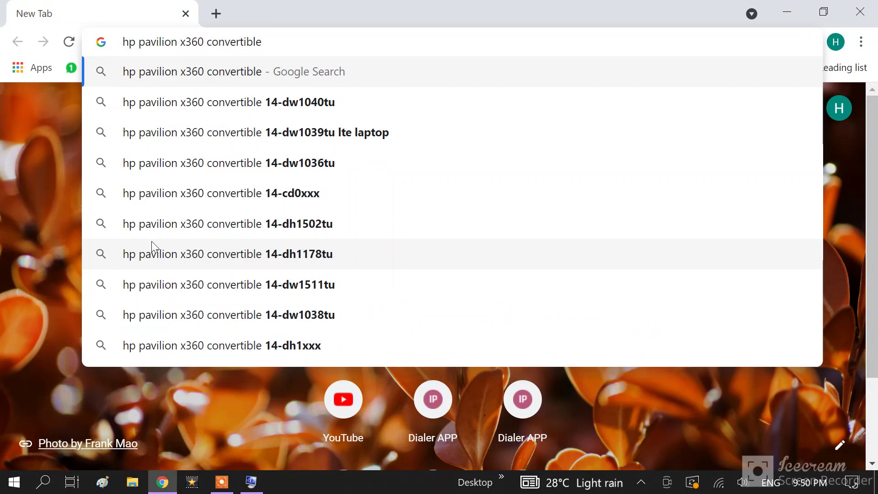
pyautogui.write('bluet')
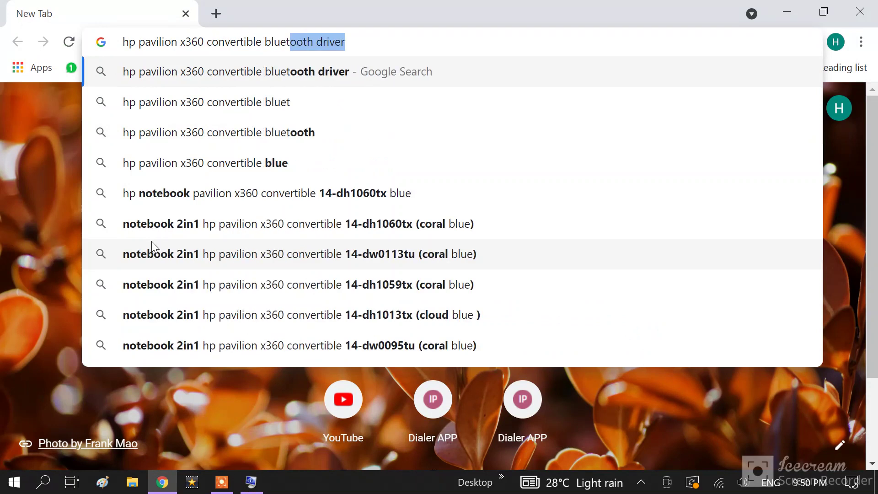
pyautogui.press('Right')
pyautogui.press('Return')
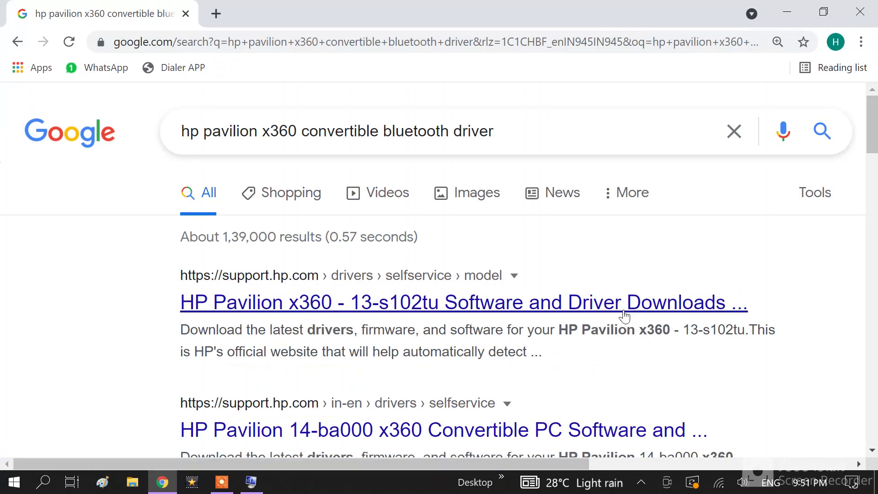
pyautogui.click(360, 307)
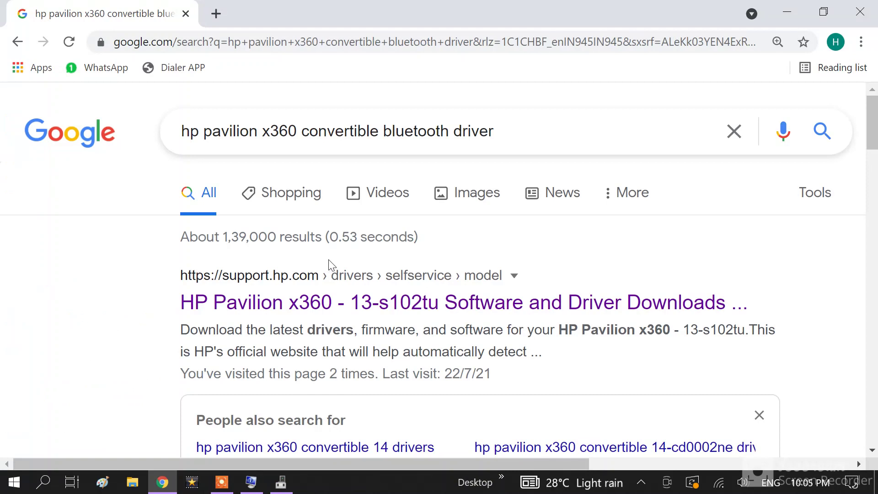
# Search for "driverpack solution" in a new browser tab, open the driverpack.io site and go to its Driver Search page
pyautogui.click(217, 13)
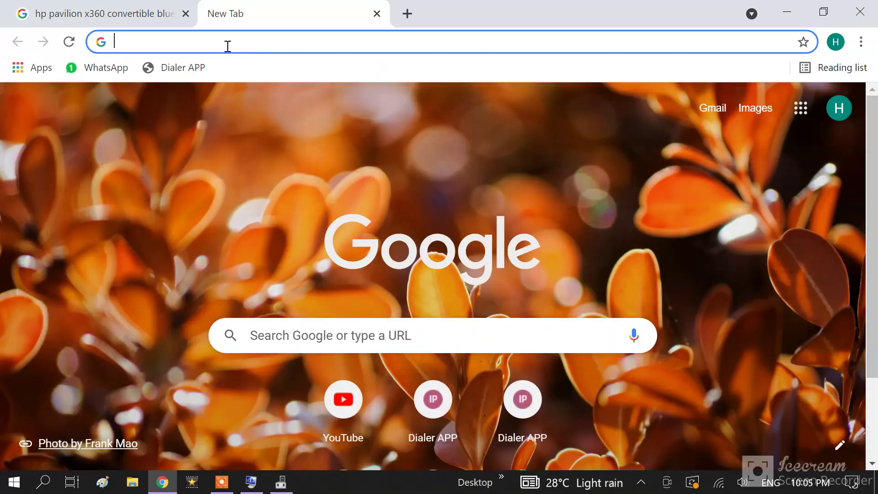
pyautogui.write('dri')
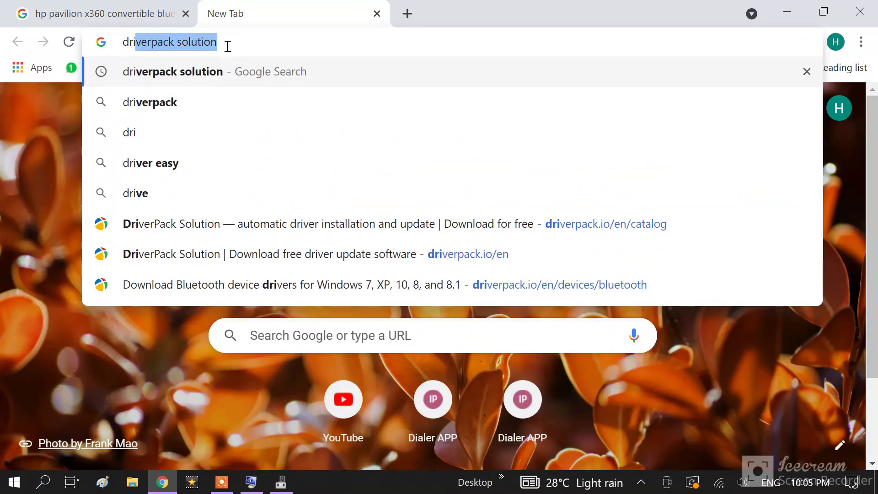
pyautogui.press('Return')
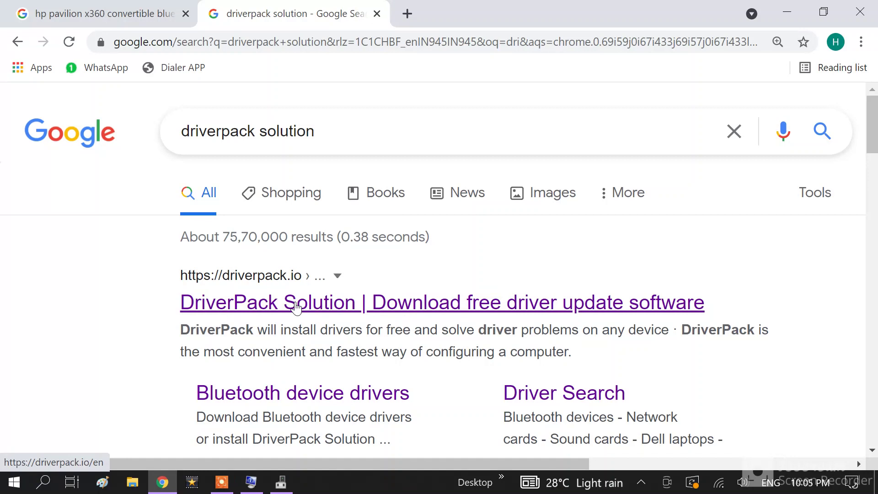
pyautogui.click(297, 307)
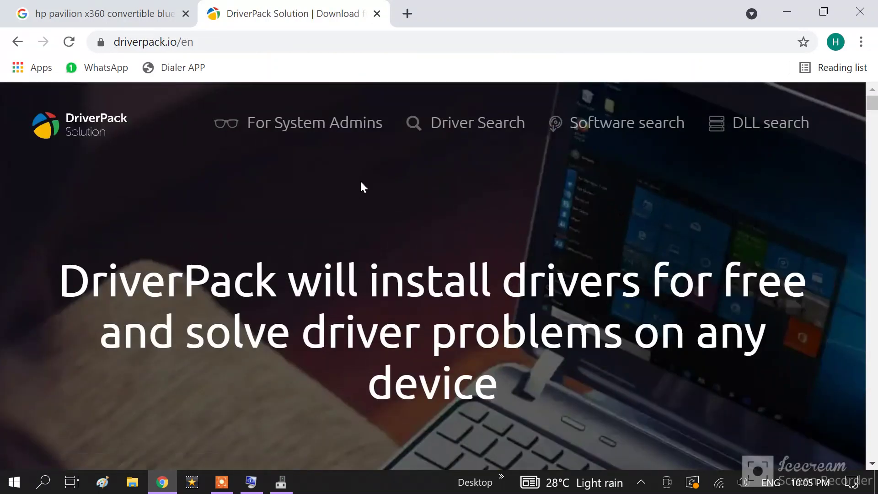
pyautogui.click(470, 122)
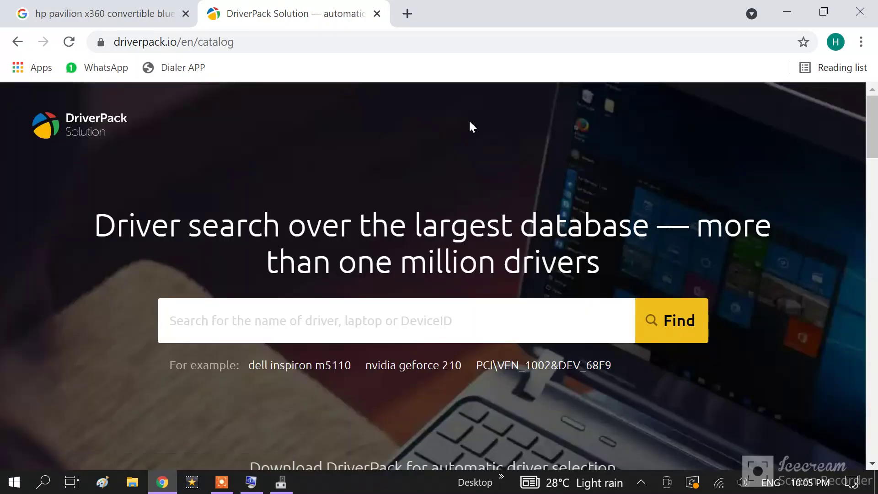
pyautogui.click(276, 328)
# Switch to Device Manager and open the detailed properties of the Intel(R) Wireless Bluetooth(R) device
pyautogui.click(281, 481)
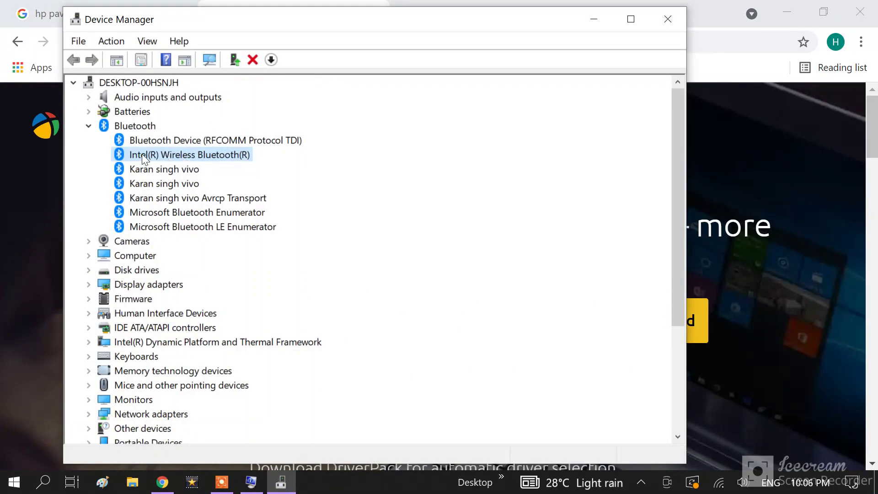
pyautogui.rightClick(164, 151)
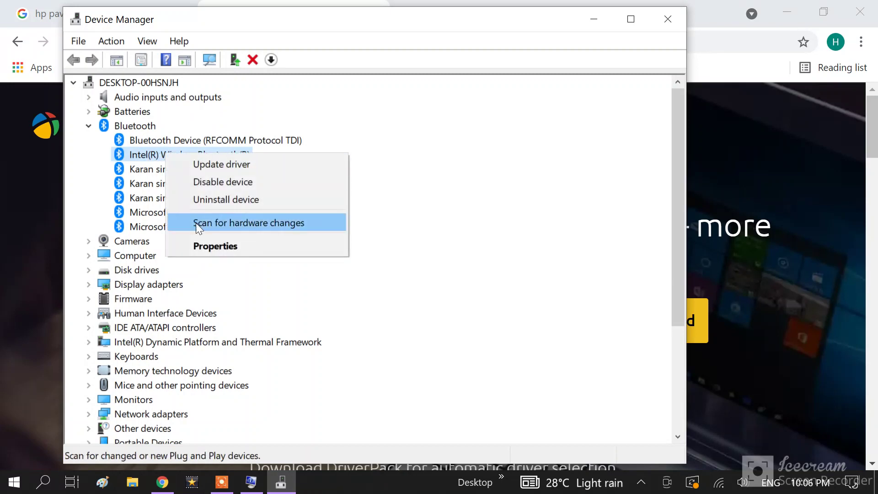
pyautogui.click(204, 245)
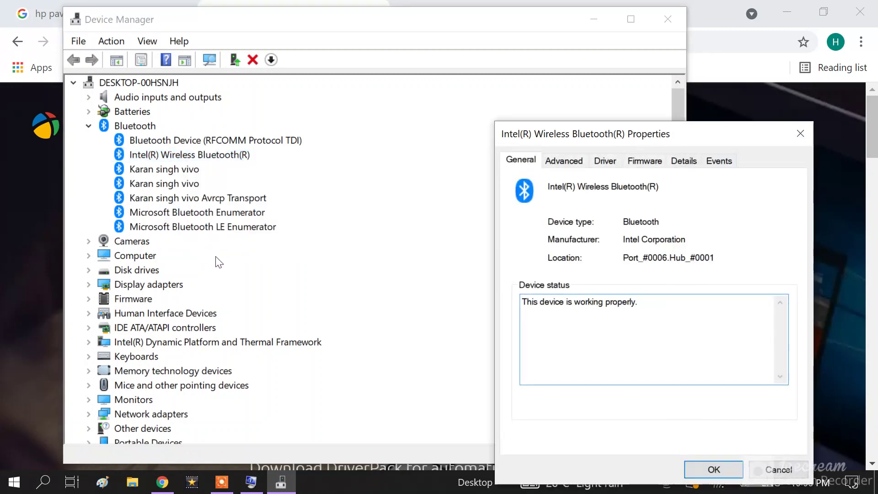
pyautogui.click(683, 162)
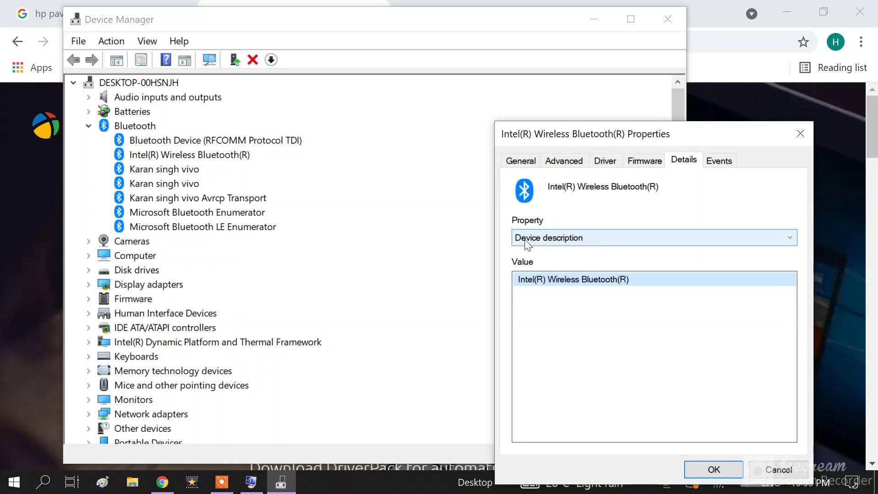
# Display the Bluetooth device's Hardware Ids property and copy the value USB\VID_8087&PID_0AA7&REV_0001
pyautogui.click(697, 245)
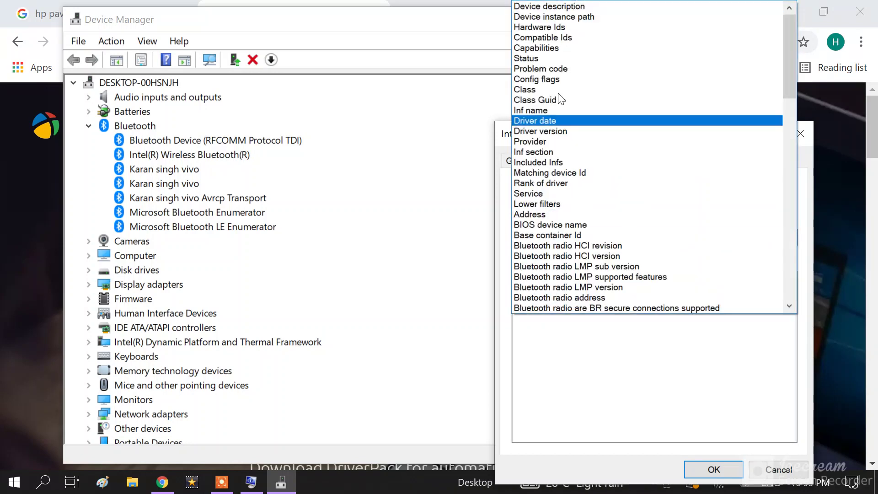
pyautogui.click(558, 27)
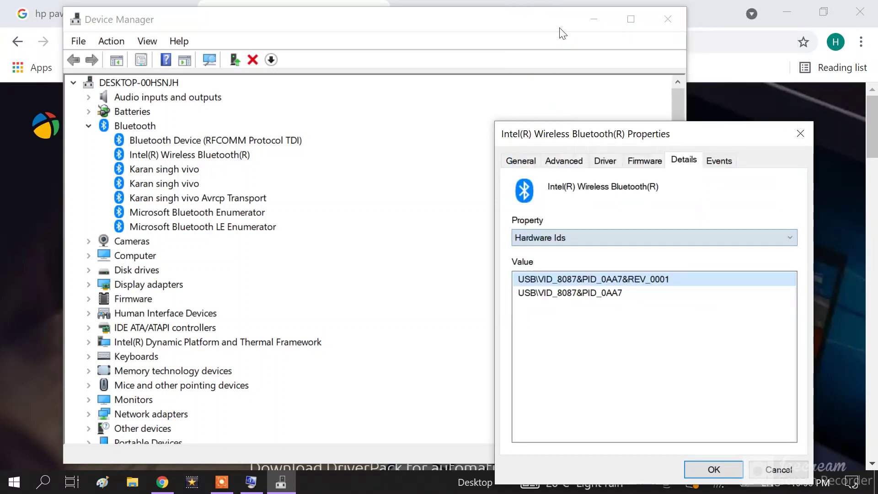
pyautogui.rightClick(581, 277)
pyautogui.click(618, 290)
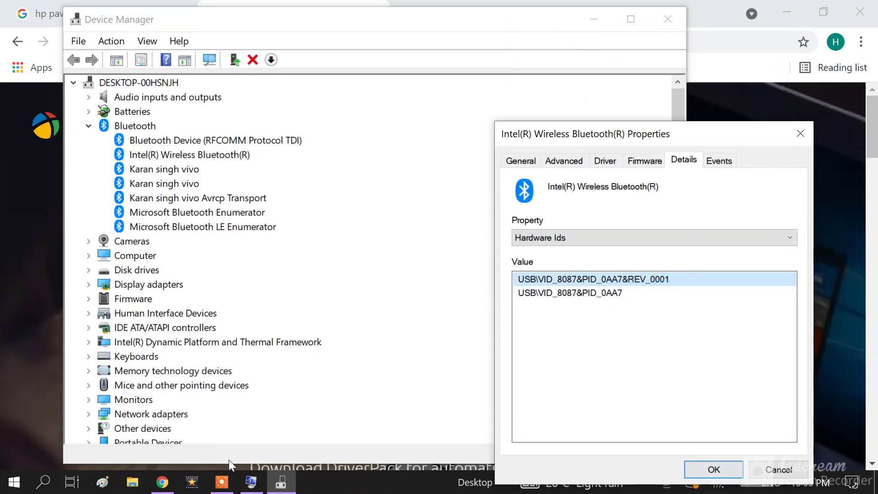
# Return to Chrome and search the DriverPack catalog for the copied hardware ID USB\VID_8087&PID_0AA7&REV_0001
pyautogui.click(249, 485)
pyautogui.click(162, 483)
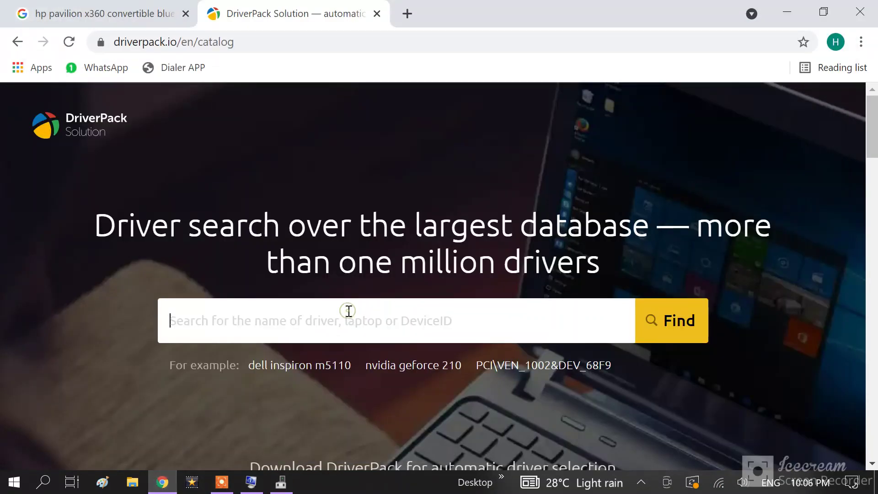
pyautogui.rightClick(349, 311)
pyautogui.click(388, 185)
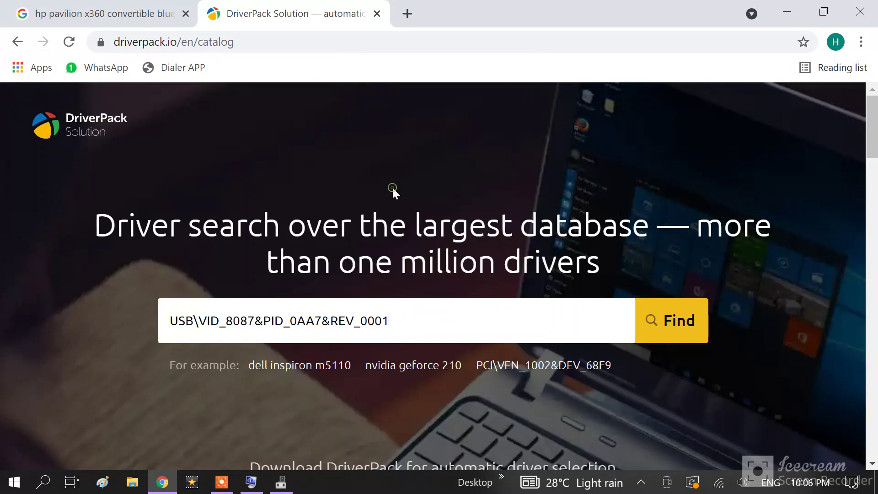
pyautogui.press('Return')
pyautogui.moveTo(39, 185); pyautogui.dragTo(299, 185)
pyautogui.click(355, 185)
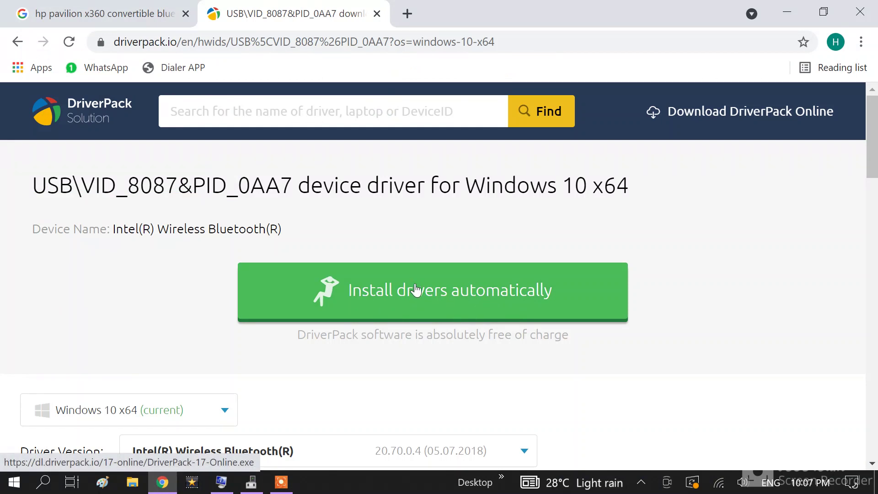
# Download the DriverPack-17-Online installer for automatic driver installation and show the downloaded file in its folder
pyautogui.click(444, 304)
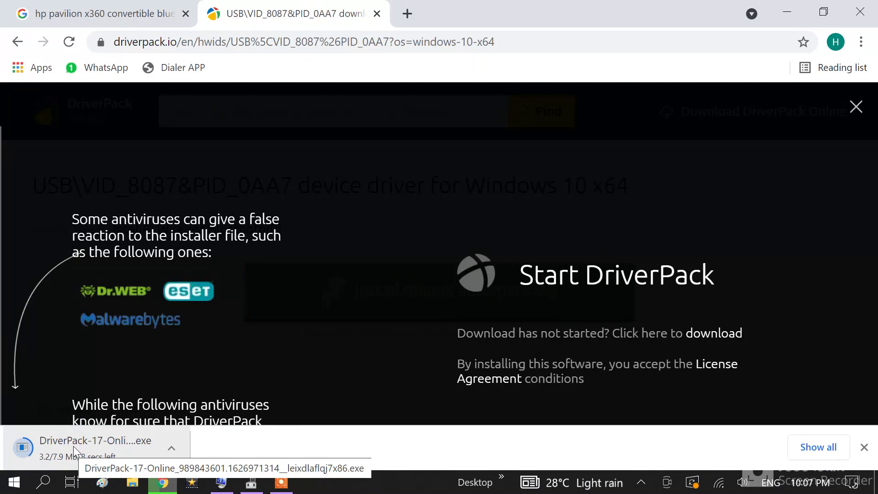
pyautogui.click(172, 447)
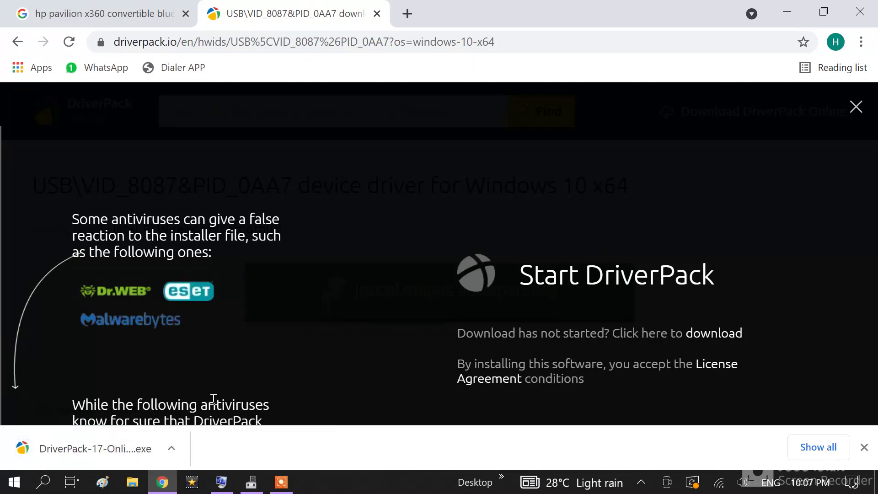
pyautogui.click(170, 447)
pyautogui.click(220, 393)
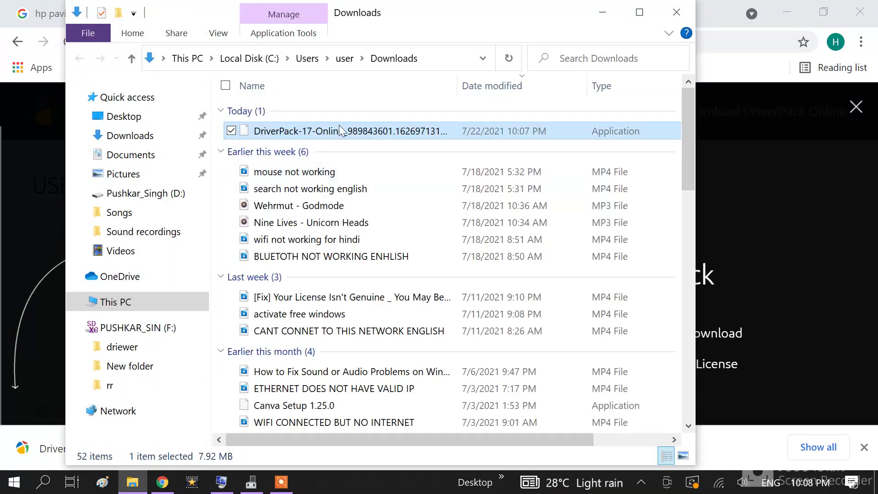
# Copy the DriverPack-17-Online installer from Downloads to the desktop and run it from there
pyautogui.click(345, 130)
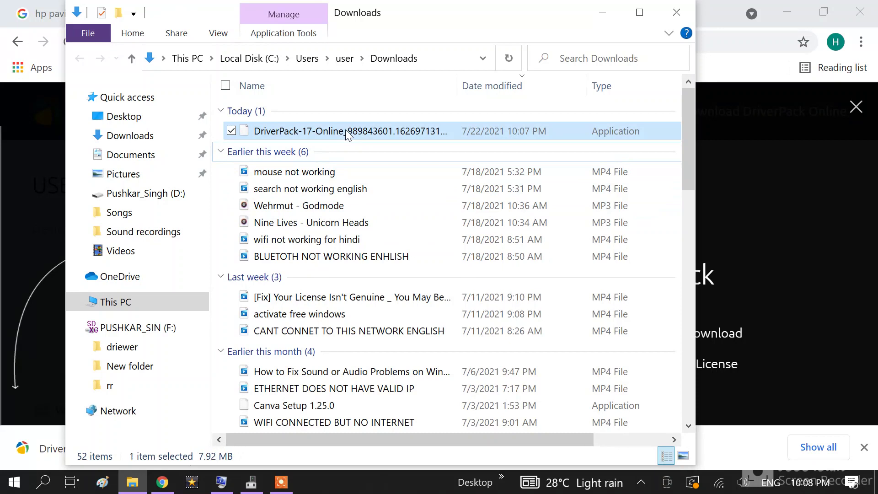
pyautogui.press('Escape')
pyautogui.click(604, 16)
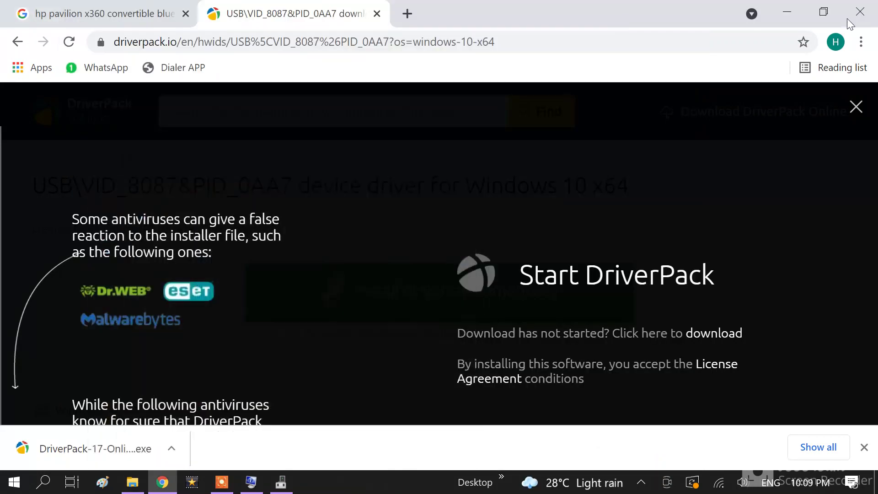
pyautogui.click(786, 11)
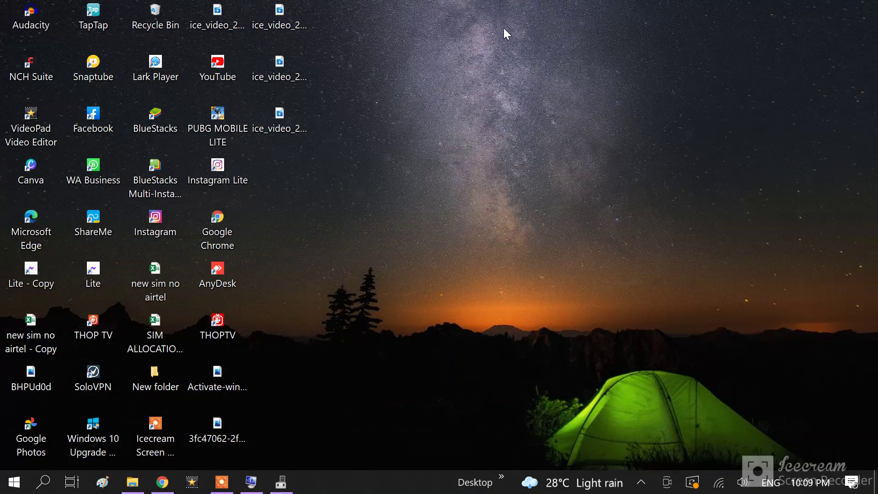
pyautogui.rightClick(503, 28)
pyautogui.click(542, 101)
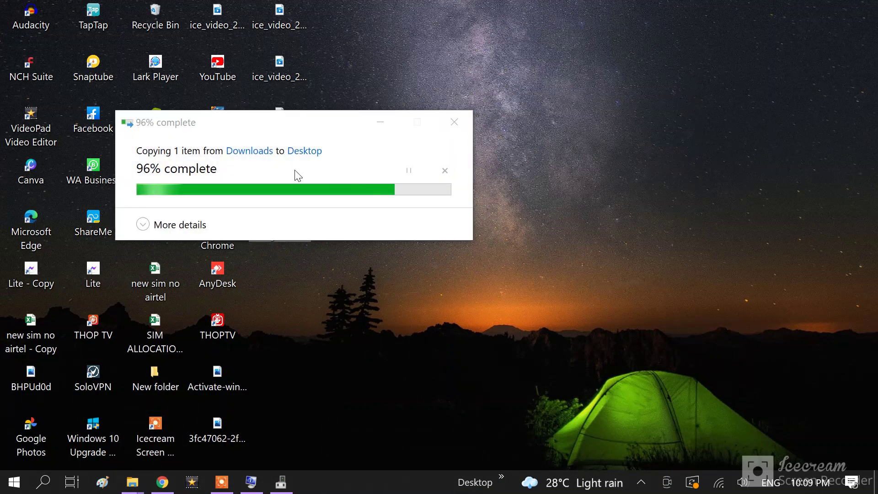
pyautogui.moveTo(288, 195); pyautogui.dragTo(494, 128)
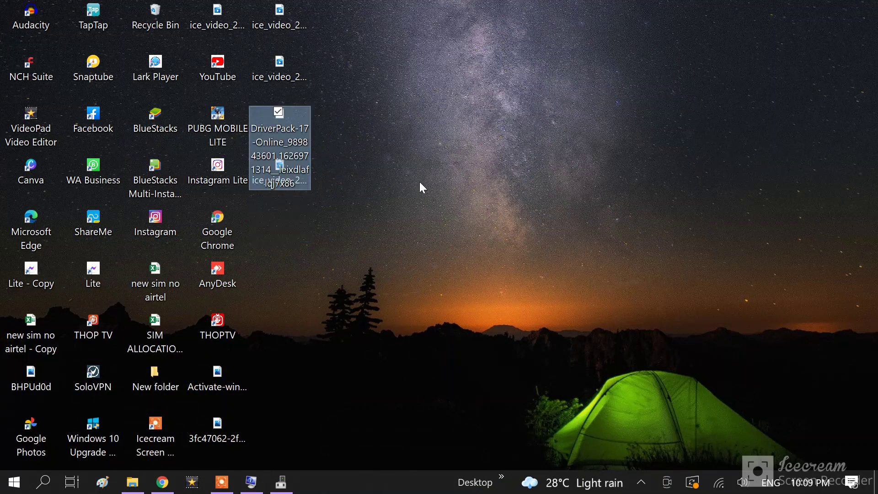
pyautogui.doubleClick(281, 135)
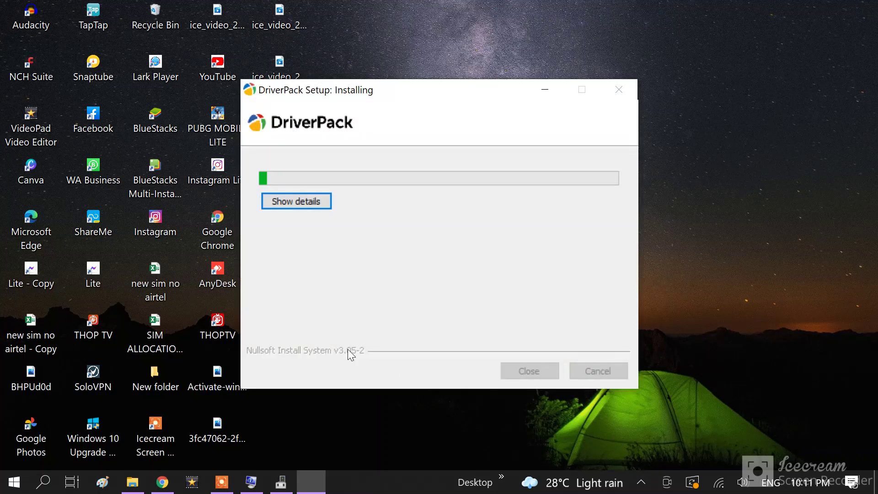